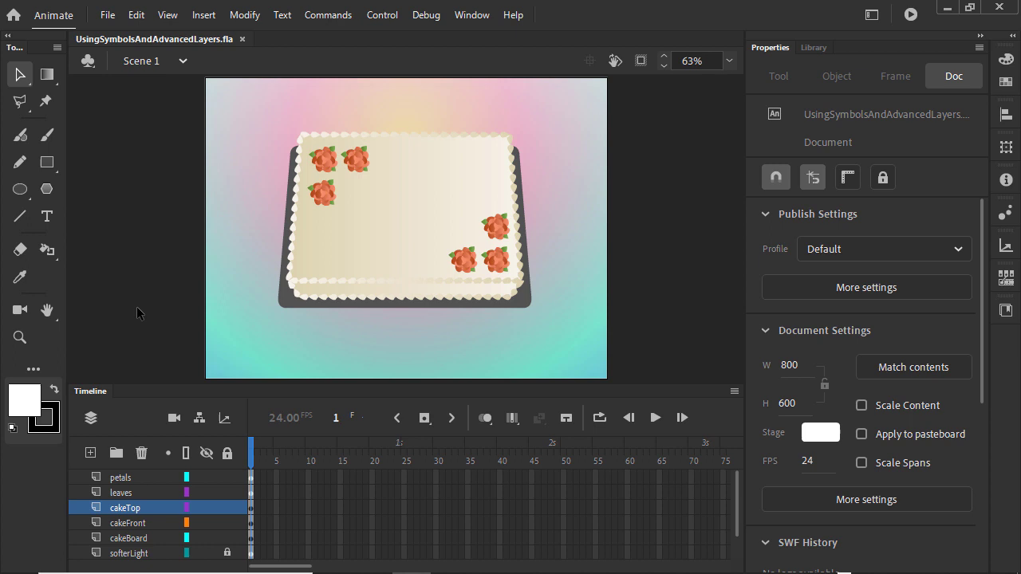
# Add a new layer above cakeTop and name it bokeh.
pyautogui.click(90, 452)
pyautogui.doubleClick(113, 508)
pyautogui.write('bokeh')
pyautogui.press('Return')
# Pick the Oval tool with no stroke and a radial gradient fill.
pyautogui.press('o')
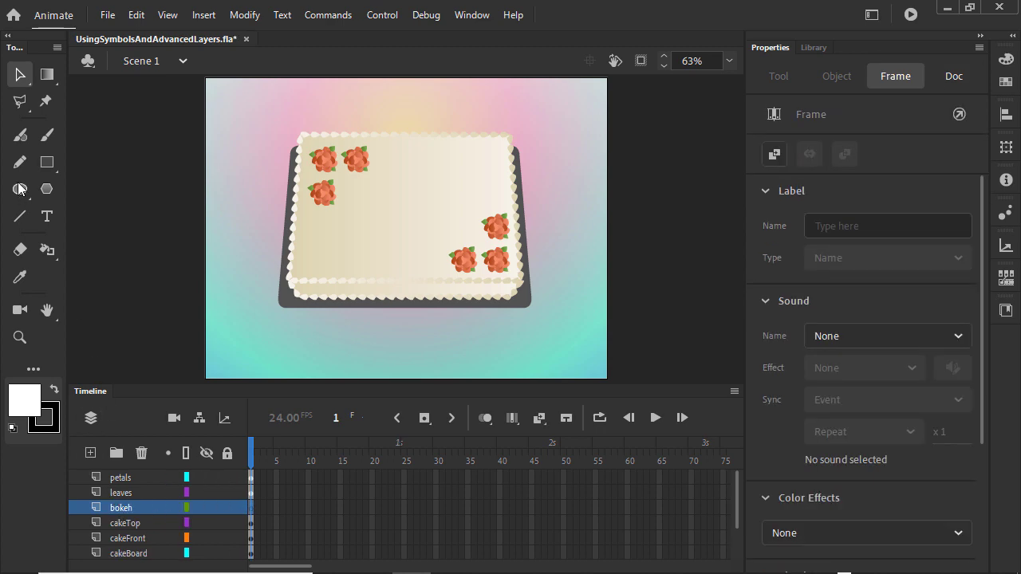
pyautogui.click(1006, 60)
pyautogui.click(756, 112)
pyautogui.click(742, 79)
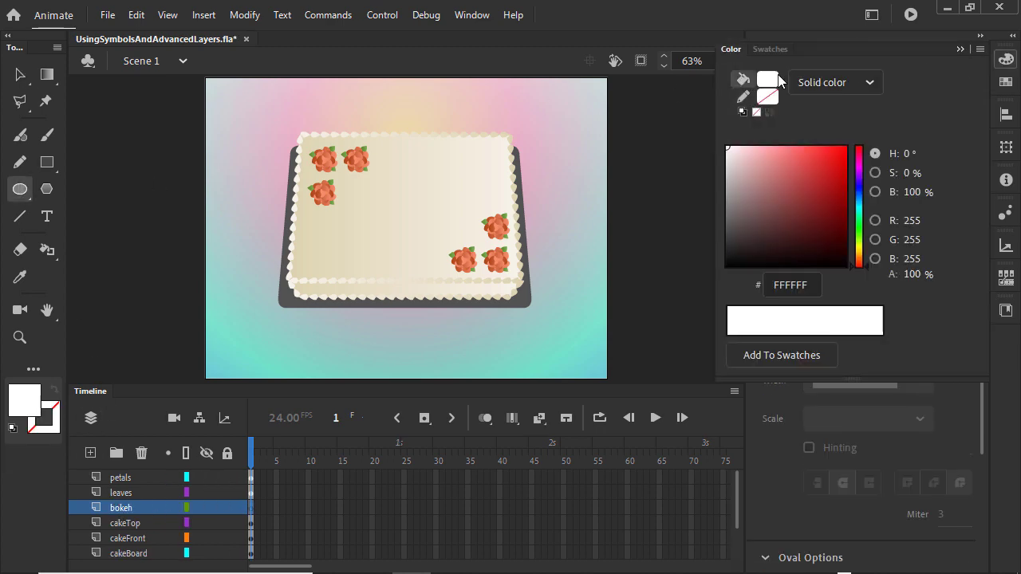
pyautogui.click(835, 82)
pyautogui.click(868, 185)
# Make the gradient pale cream (F5F6DA) with a wide centre, fading to 0% alpha outside.
pyautogui.click(858, 247)
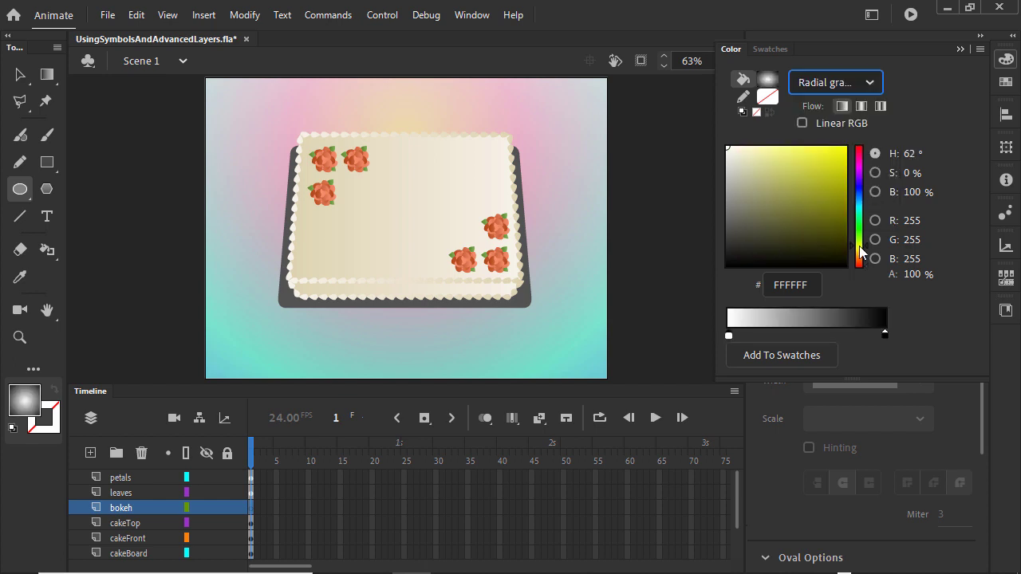
pyautogui.click(739, 151)
pyautogui.moveTo(731, 335); pyautogui.dragTo(825, 336)
pyautogui.click(862, 335)
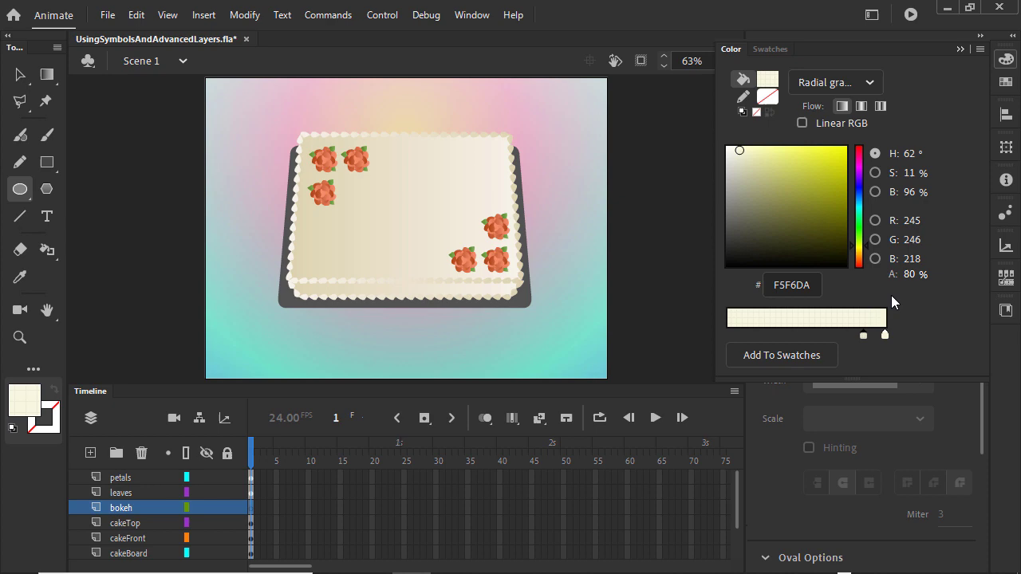
pyautogui.click(911, 274)
pyautogui.write('0')
pyautogui.press('Return')
# Draw a 118.9-pixel soft circle at the stage's top-left and select it.
pyautogui.moveTo(224, 97); pyautogui.dragTo(283, 154)
pyautogui.press('v')
pyautogui.click(250, 134)
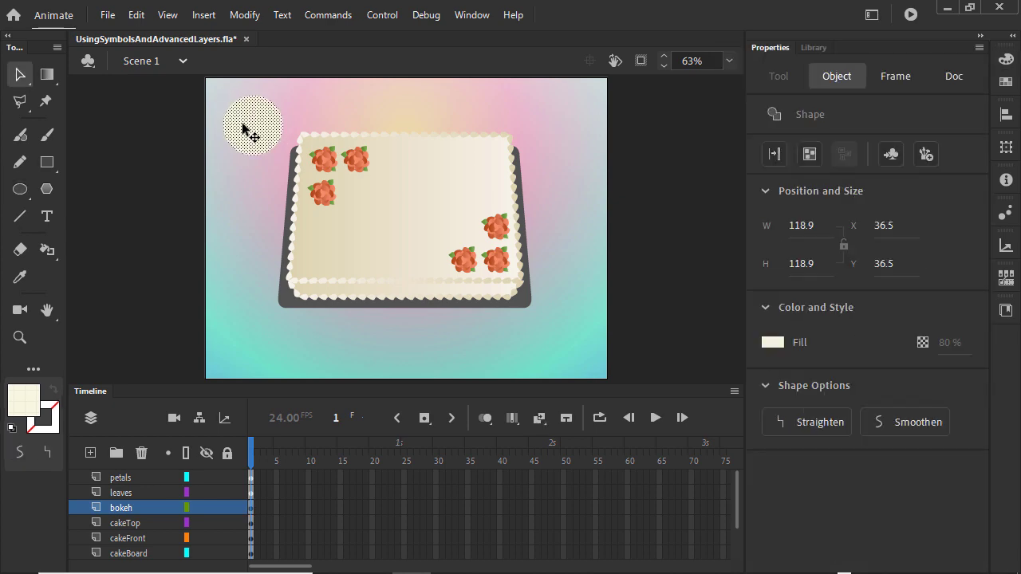
# Convert the selected circle via Modify > Convert to Symbol into Graphic 'Symbol 1'.
pyautogui.click(243, 14)
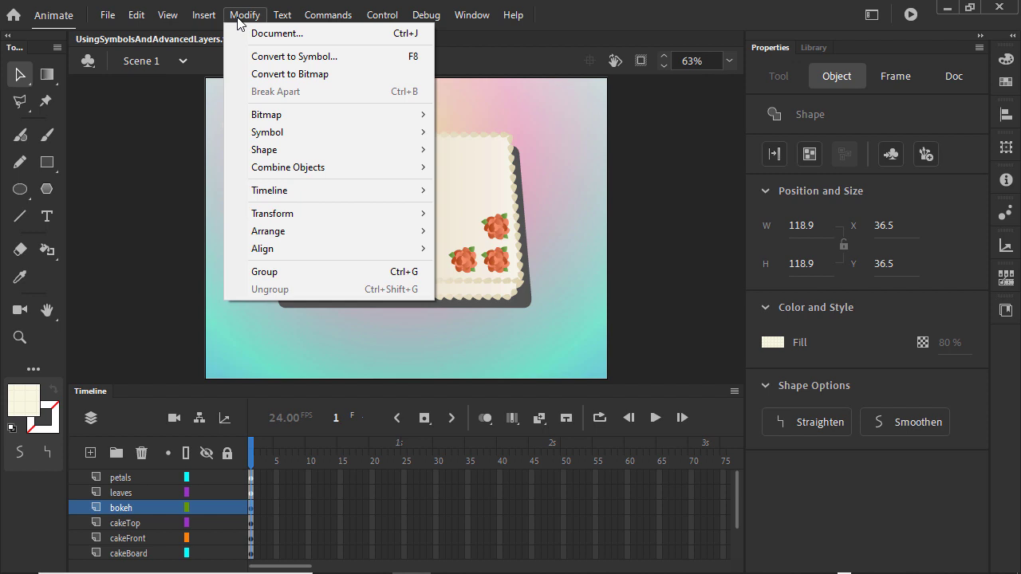
pyautogui.click(335, 55)
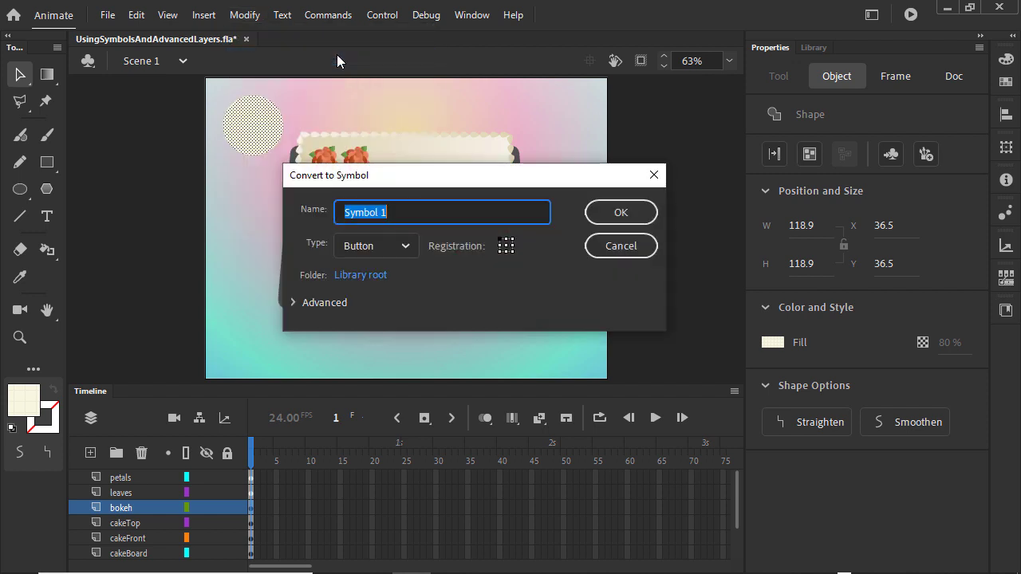
pyautogui.click(405, 247)
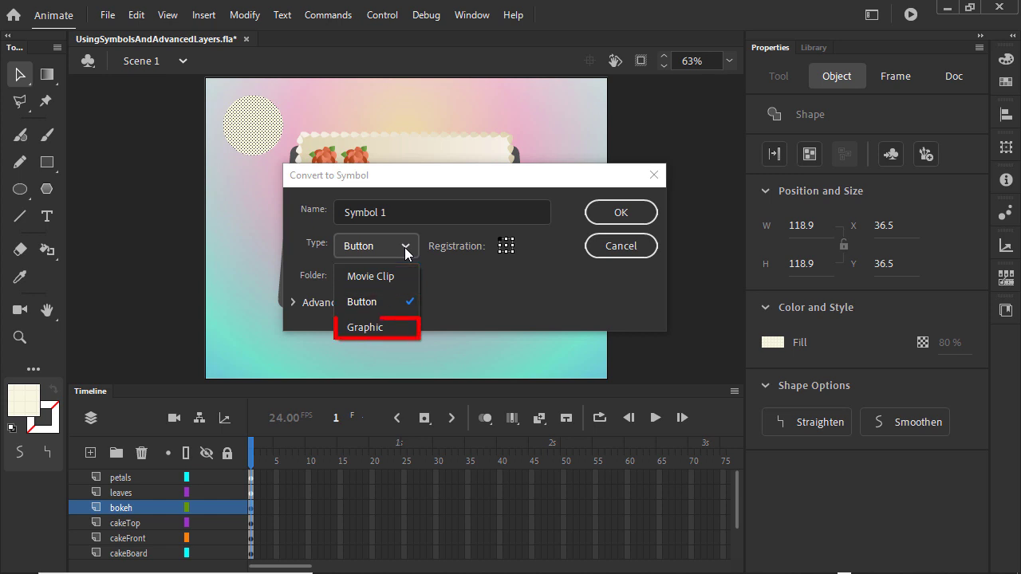
pyautogui.click(405, 275)
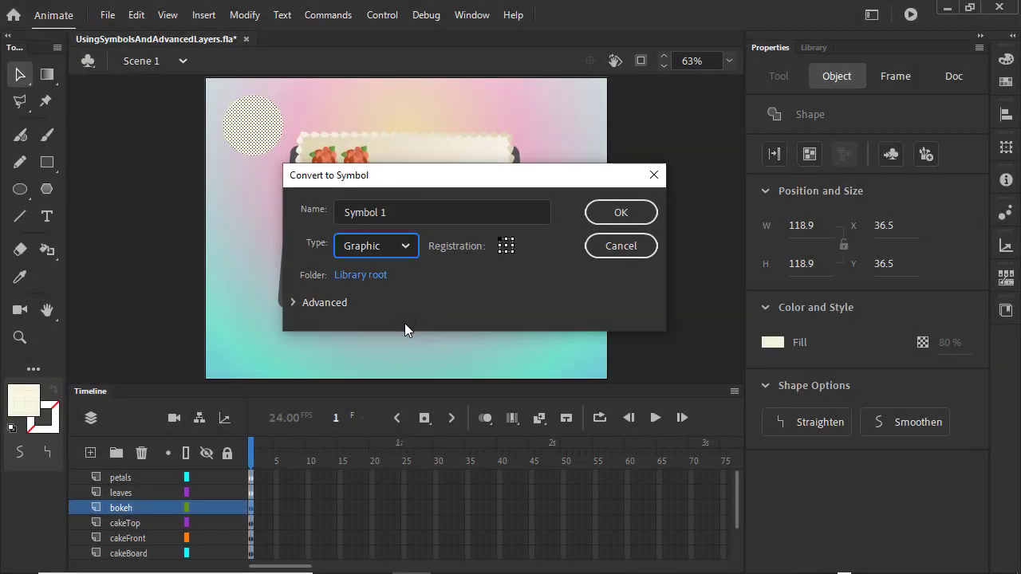
pyautogui.click(619, 212)
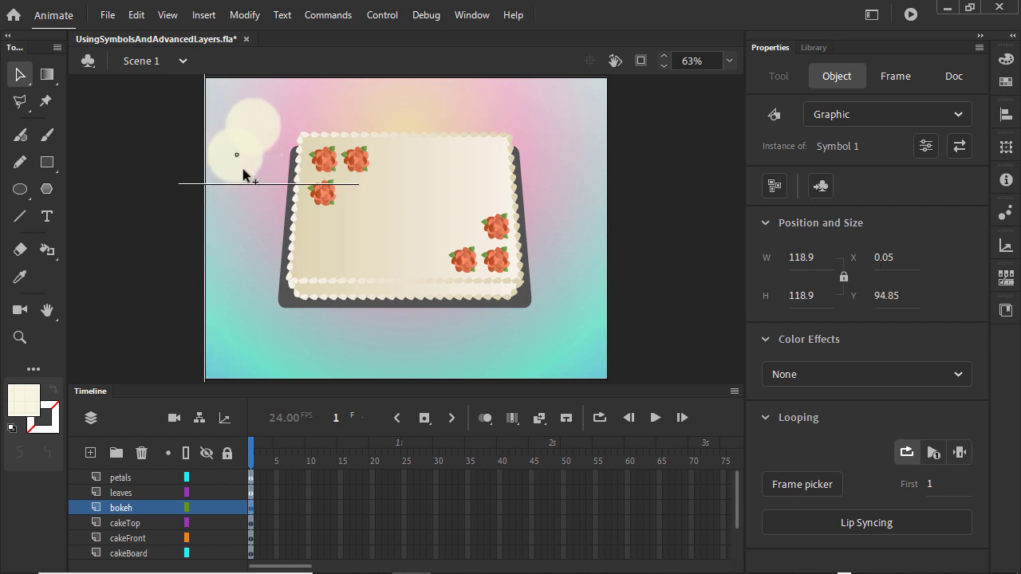
# Copy another circle lower on the left, then select nine bokeh circles around the cake.
pyautogui.moveTo(247, 173); pyautogui.dragTo(291, 122)
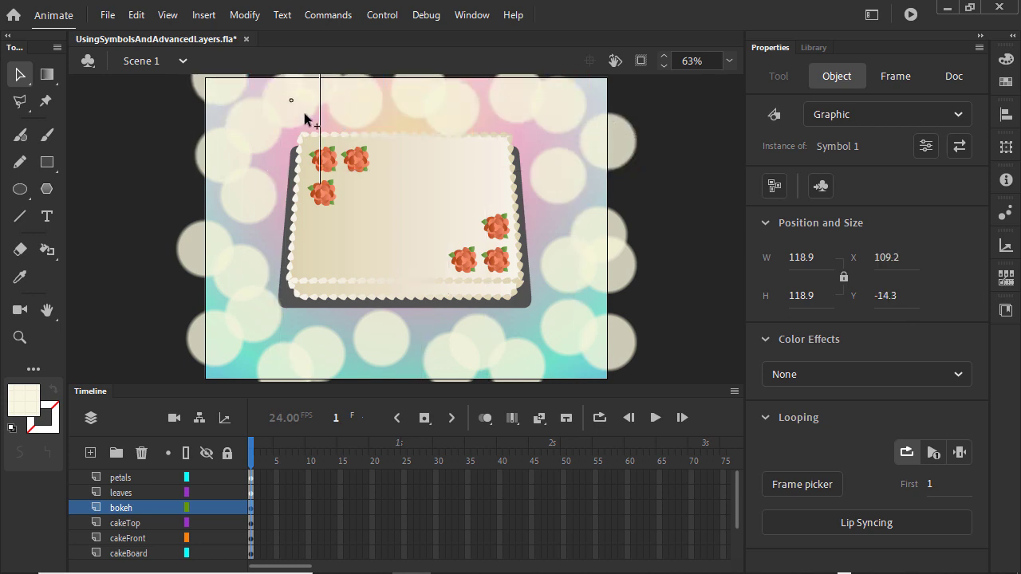
pyautogui.click(239, 198)
pyautogui.keyDown('shift'); pyautogui.click(255, 144); pyautogui.keyUp('shift')
pyautogui.keyDown('shift'); pyautogui.click(256, 314); pyautogui.keyUp('shift')
pyautogui.keyDown('shift'); pyautogui.click(376, 341); pyautogui.keyUp('shift')
pyautogui.keyDown('shift'); pyautogui.click(474, 343); pyautogui.keyUp('shift')
pyautogui.keyDown('shift'); pyautogui.click(566, 264); pyautogui.keyUp('shift')
pyautogui.keyDown('shift'); pyautogui.click(555, 177); pyautogui.keyUp('shift')
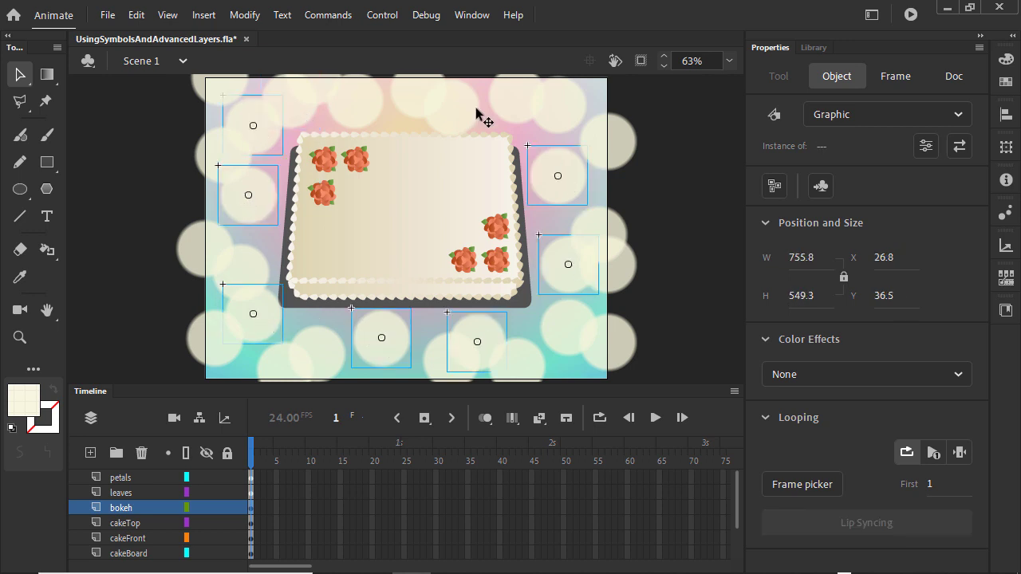
pyautogui.keyDown('shift'); pyautogui.click(462, 112); pyautogui.keyUp('shift')
pyautogui.keyDown('shift'); pyautogui.click(331, 95); pyautogui.keyUp('shift')
# Scale the selected circles to 95% with linked proportions and reposition one circle.
pyautogui.click(1006, 147)
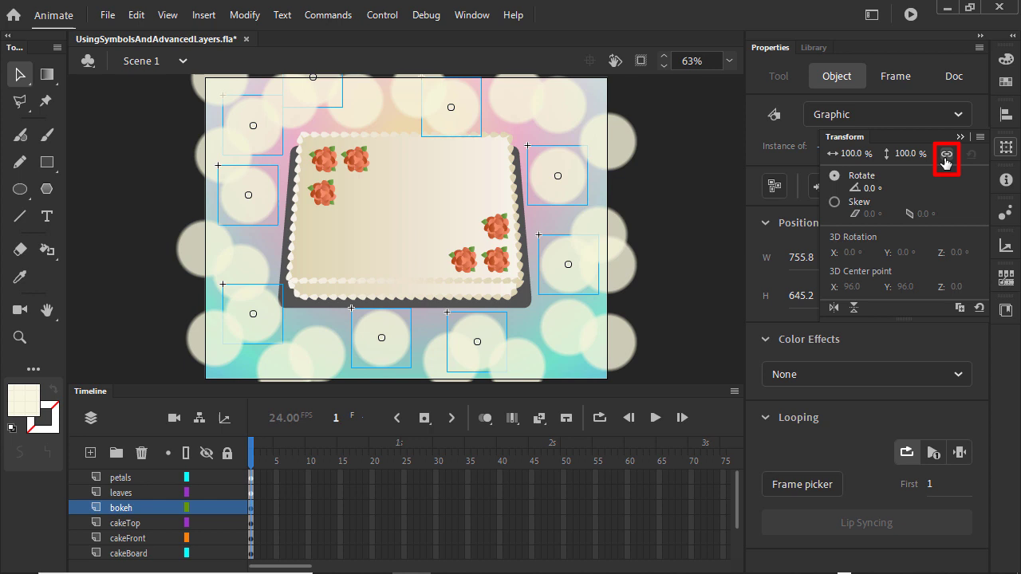
pyautogui.click(946, 156)
pyautogui.click(909, 153)
pyautogui.write('95')
pyautogui.press('Return')
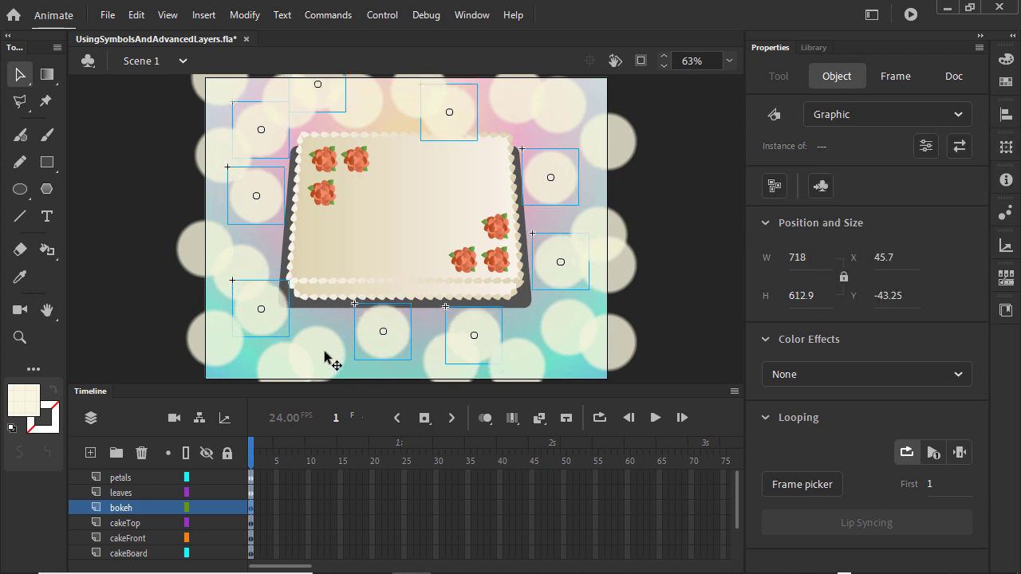
pyautogui.moveTo(327, 359); pyautogui.dragTo(563, 192)
# Select all bokeh-layer circles and, after trying Multiply and Screen, set their blend to Overlay.
pyautogui.click(684, 198)
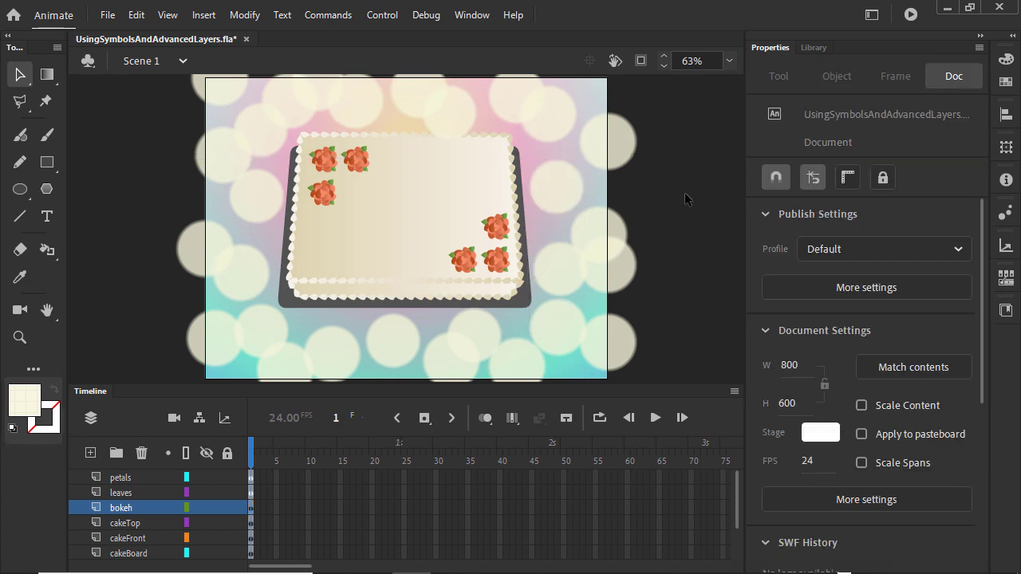
pyautogui.click(144, 508)
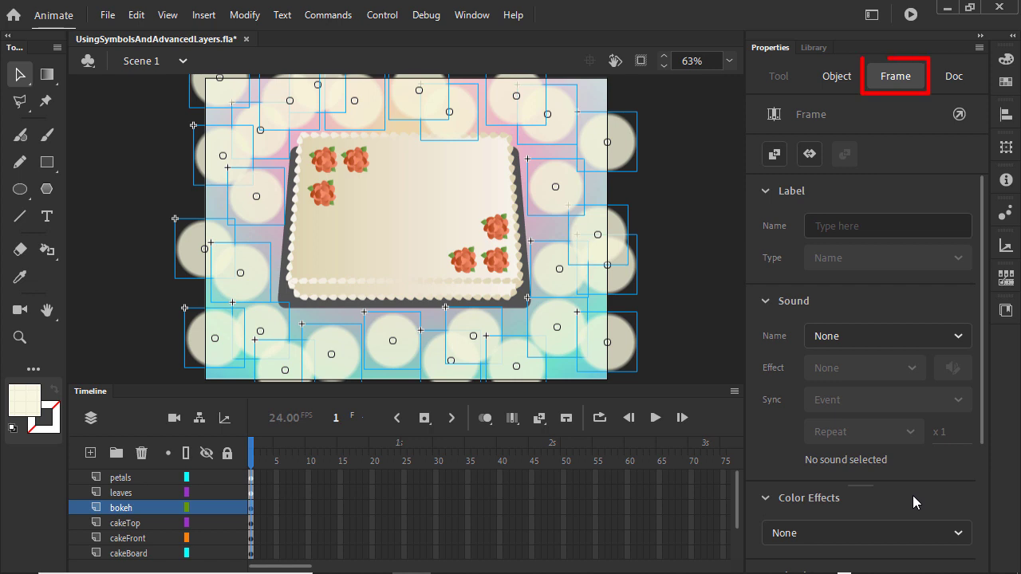
pyautogui.scroll(-3, 912, 495)
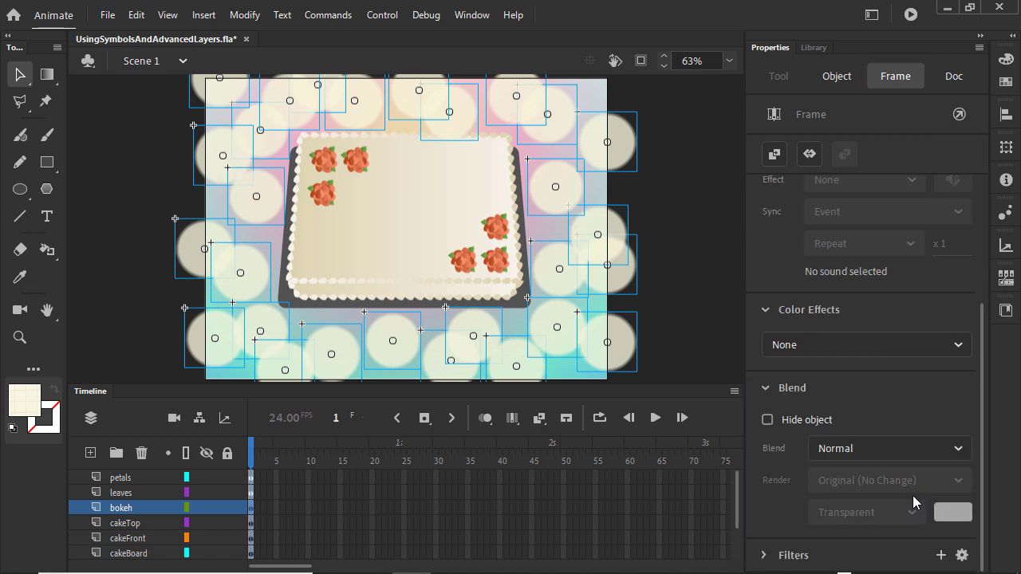
pyautogui.click(883, 449)
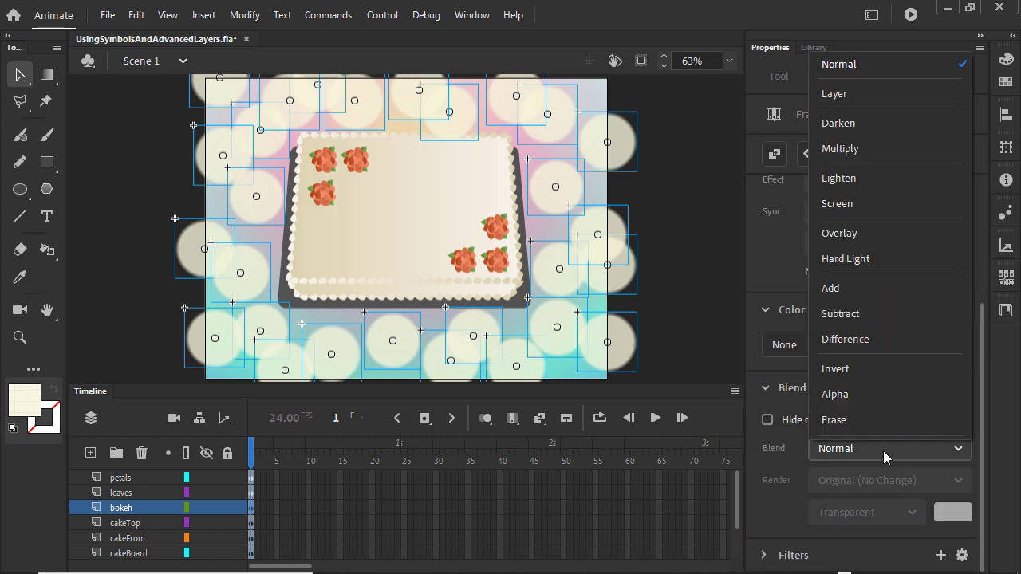
pyautogui.click(873, 151)
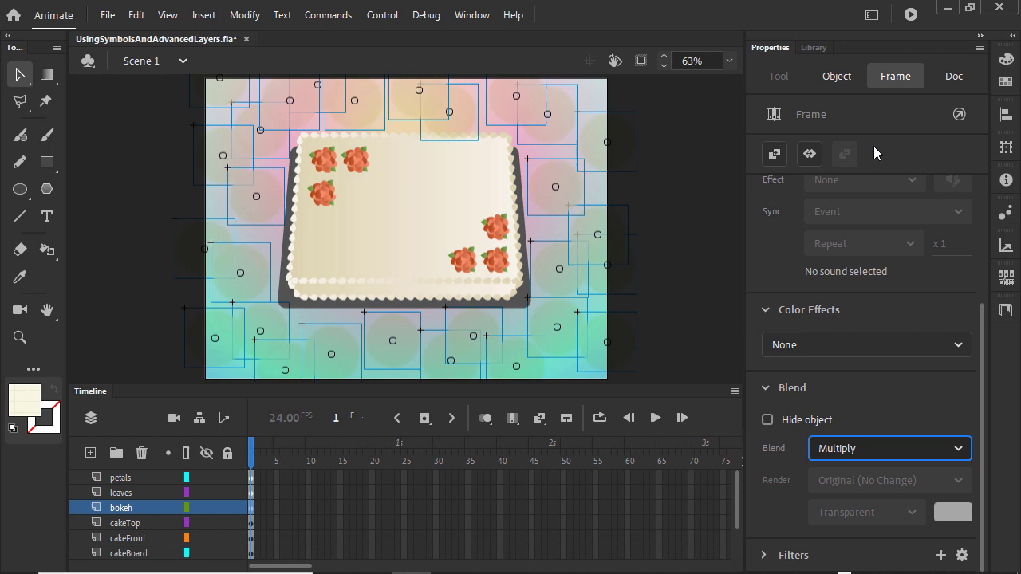
pyautogui.click(893, 449)
pyautogui.click(888, 212)
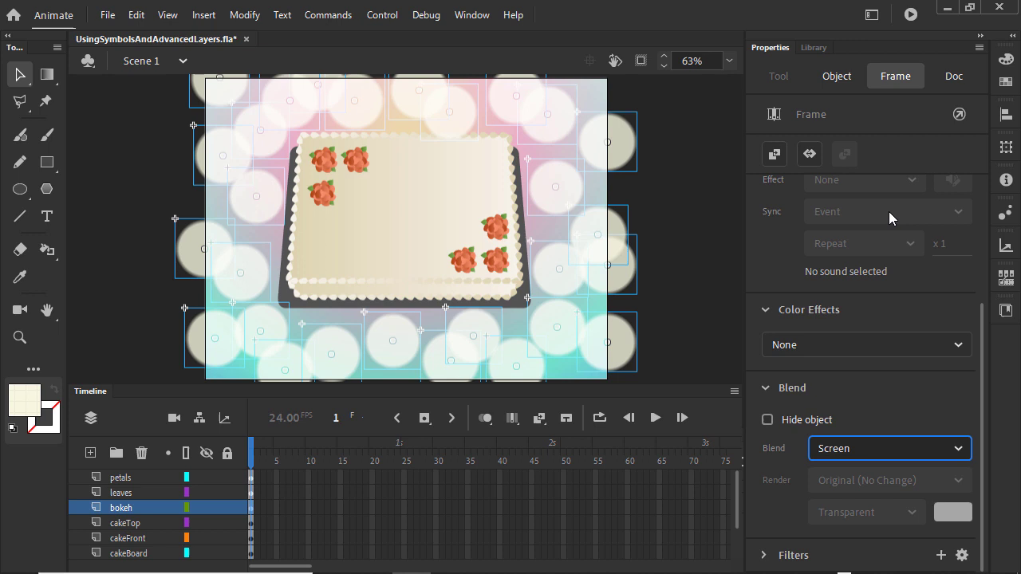
pyautogui.click(893, 448)
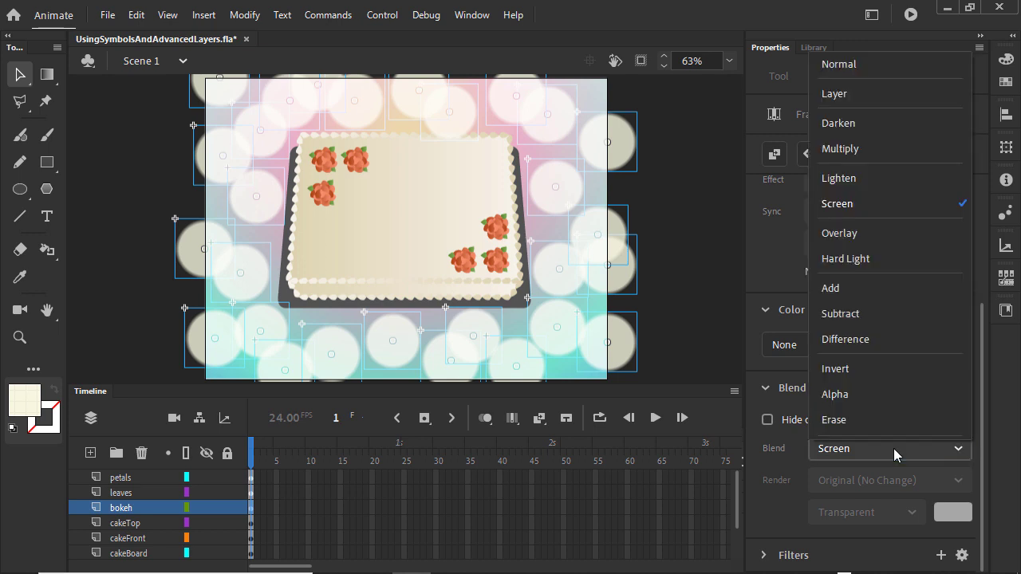
pyautogui.click(879, 234)
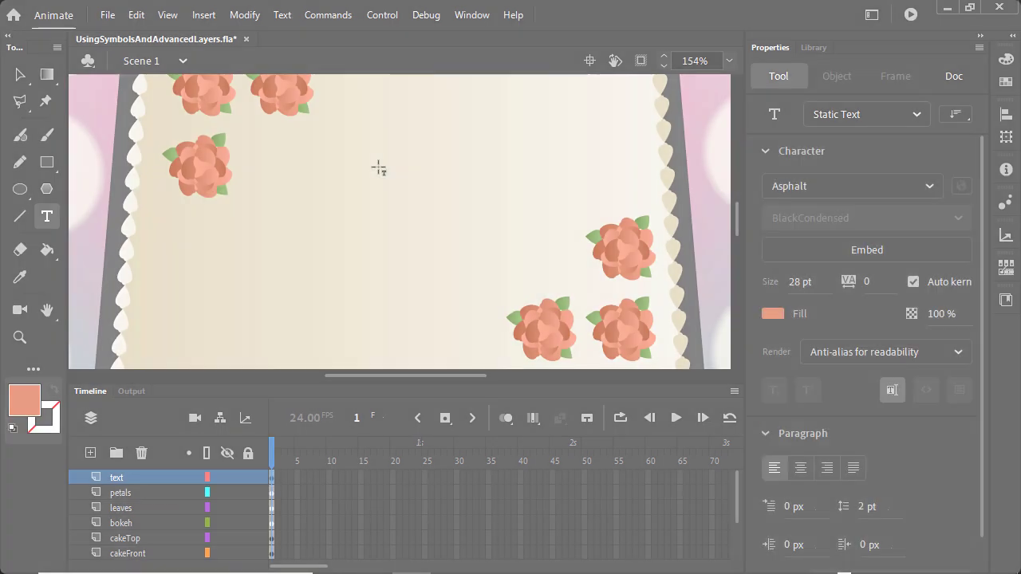
# Type the lines IT'S, YOUR and BIRTHDAY! as stacked text boxes on the cake.
pyautogui.click(376, 151)
pyautogui.write("IT'S")
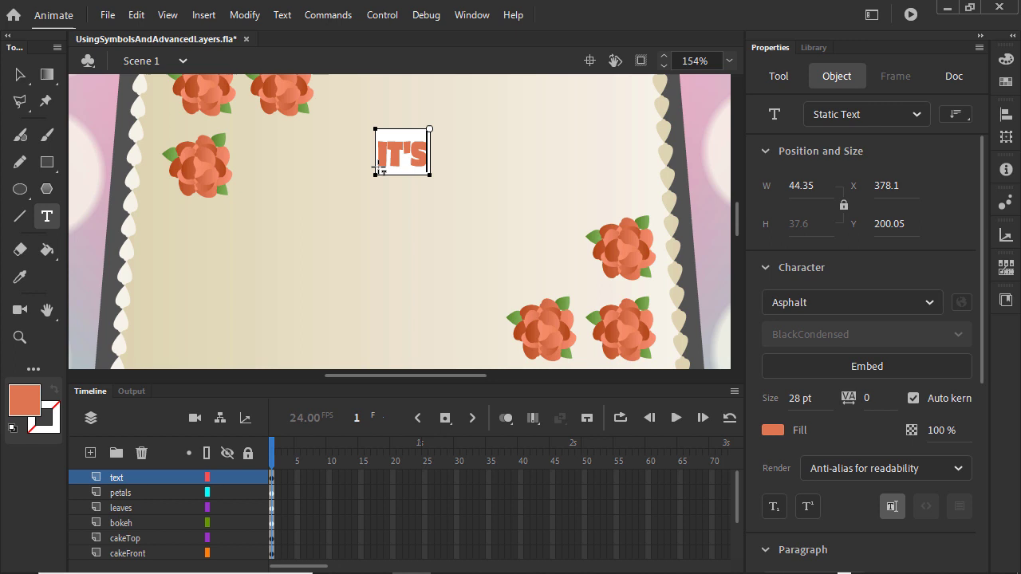
pyautogui.click(378, 204)
pyautogui.click(378, 188)
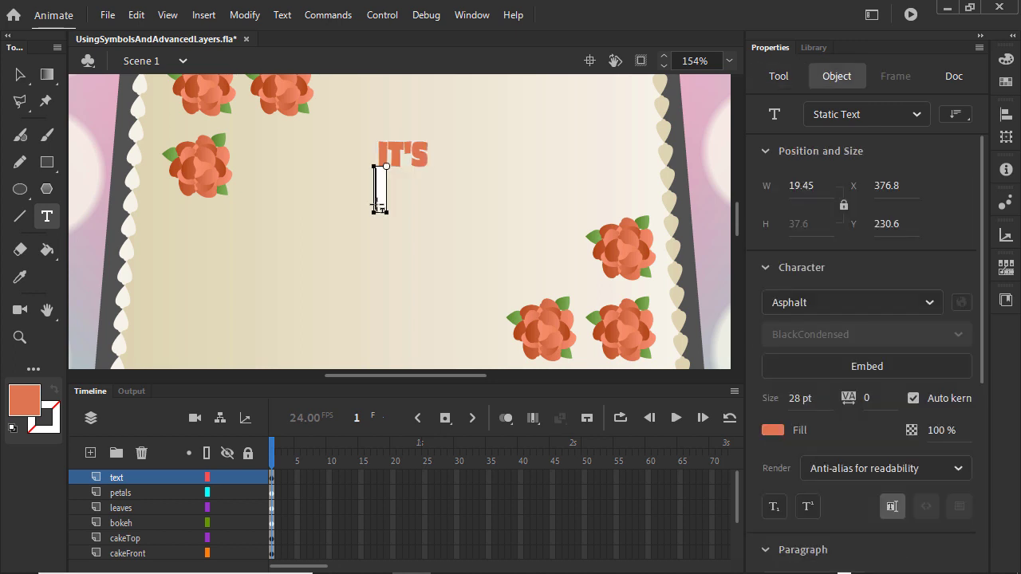
pyautogui.write('YOUR')
pyautogui.click(372, 251)
pyautogui.click(373, 253)
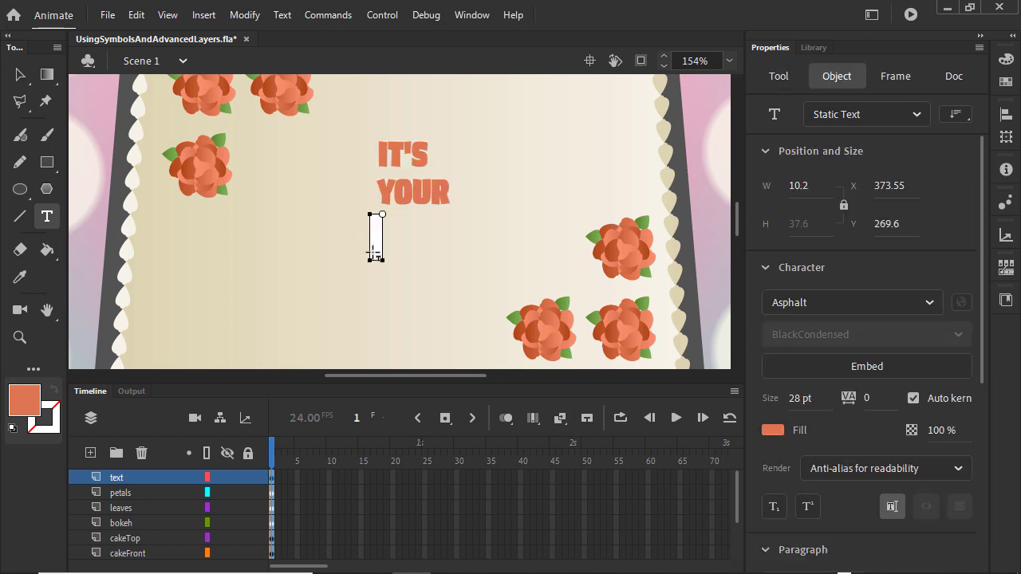
pyautogui.write('BIRTHDAY!')
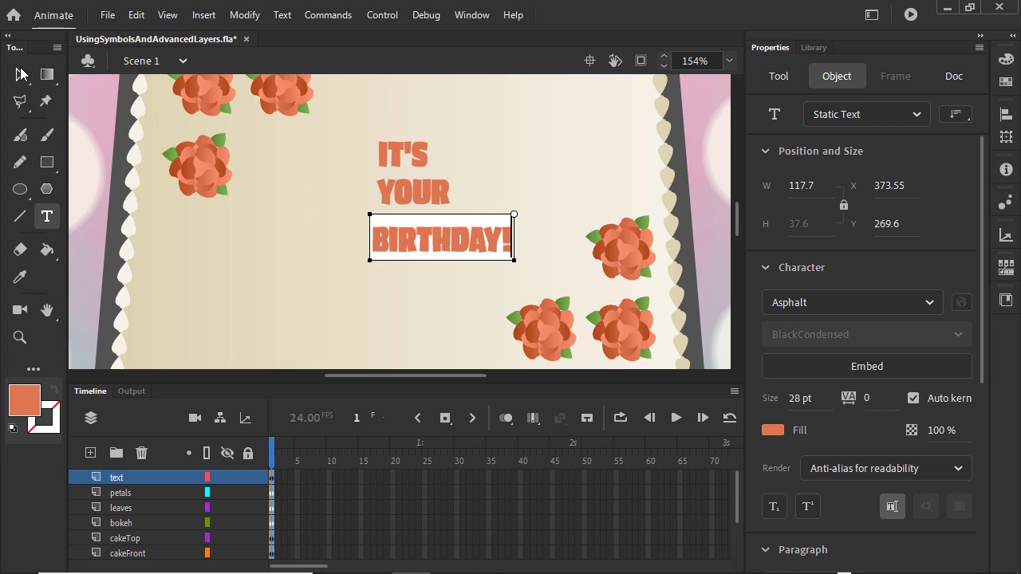
# Select all three lines, centre them horizontally and distribute them evenly top to bottom.
pyautogui.click(19, 75)
pyautogui.click(398, 155)
pyautogui.keyDown('shift'); pyautogui.click(408, 196); pyautogui.keyUp('shift')
pyautogui.keyDown('shift'); pyautogui.click(416, 252); pyautogui.keyUp('shift')
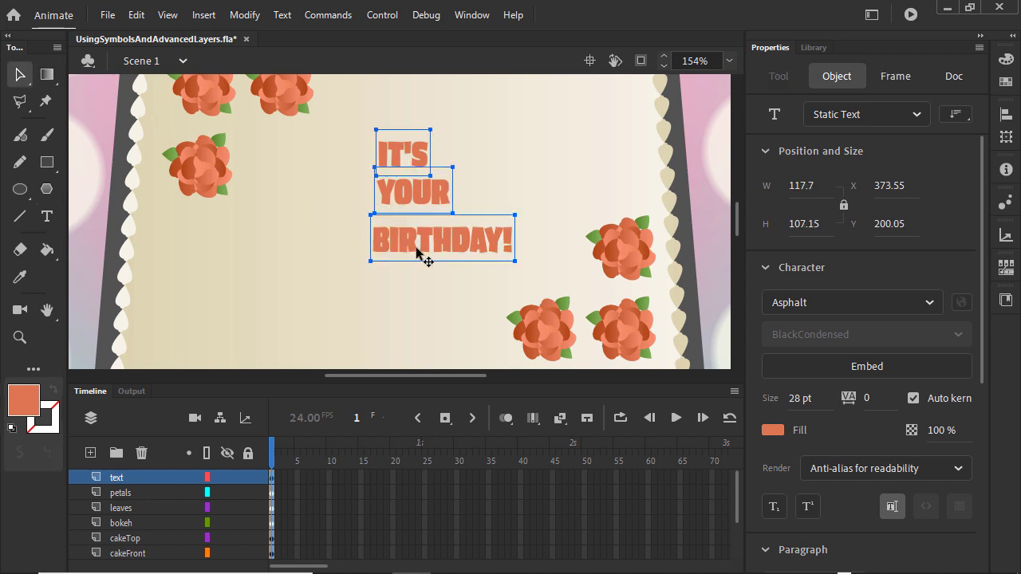
pyautogui.click(1006, 114)
pyautogui.click(863, 142)
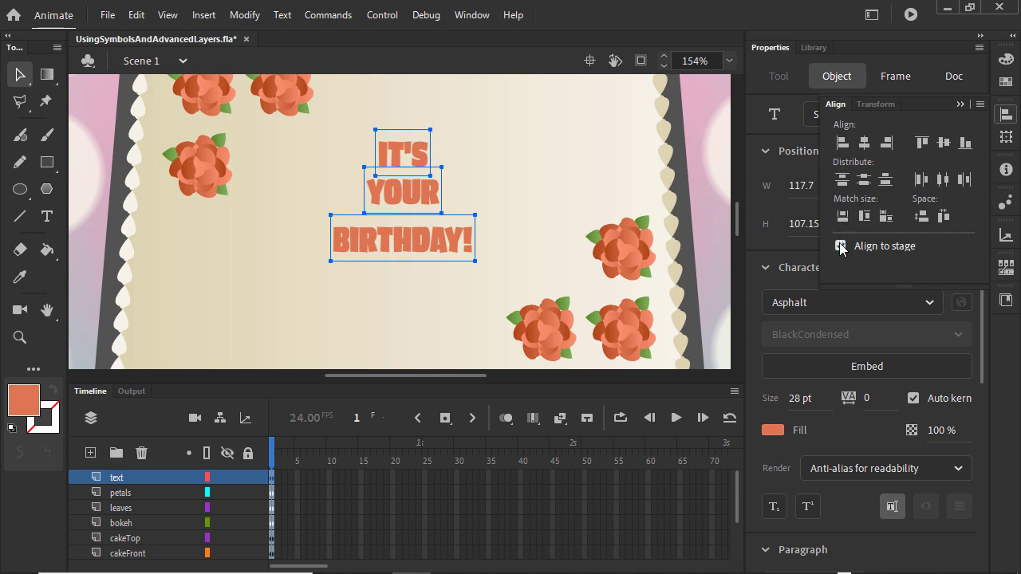
pyautogui.click(863, 179)
pyautogui.click(960, 104)
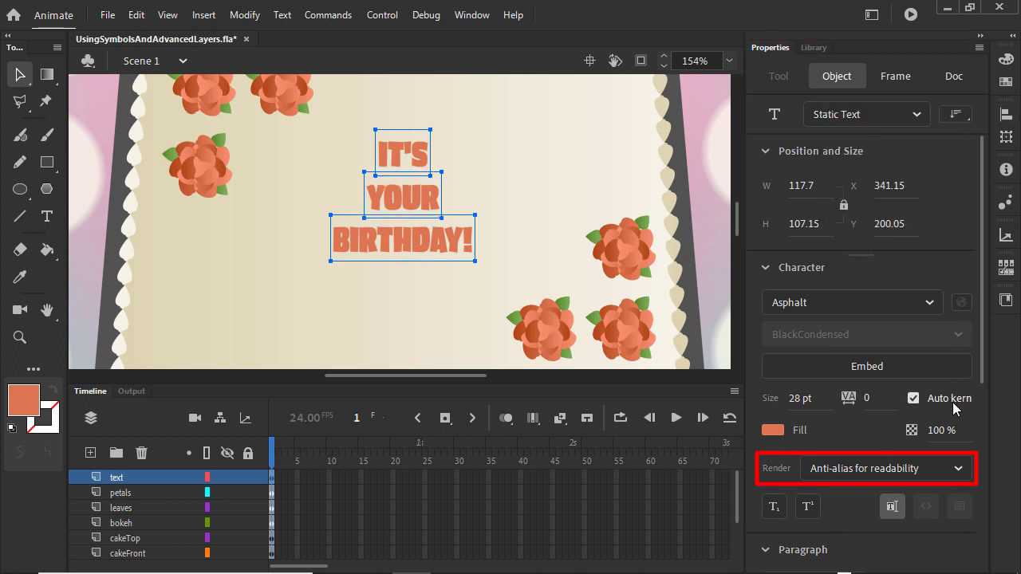
# Set the text rendering to Anti-alias for animation.
pyautogui.click(937, 469)
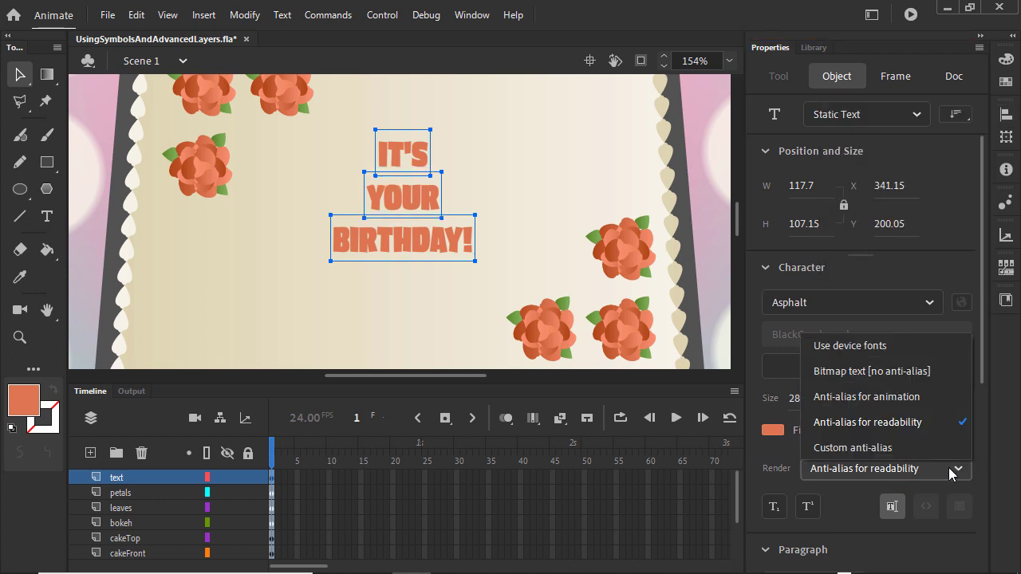
pyautogui.click(944, 401)
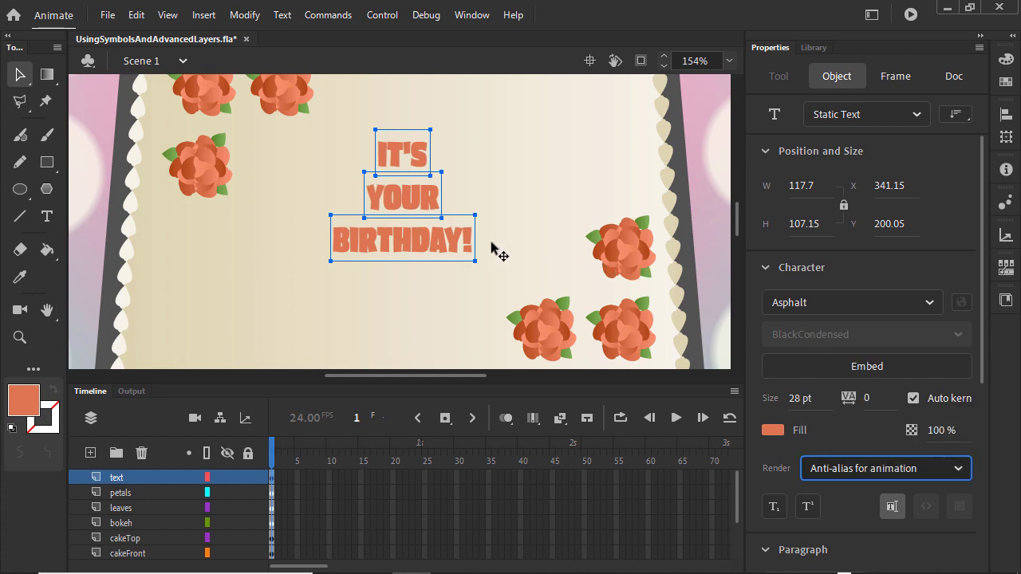
pyautogui.keyDown('shift'); pyautogui.click(454, 241); pyautogui.keyUp('shift')
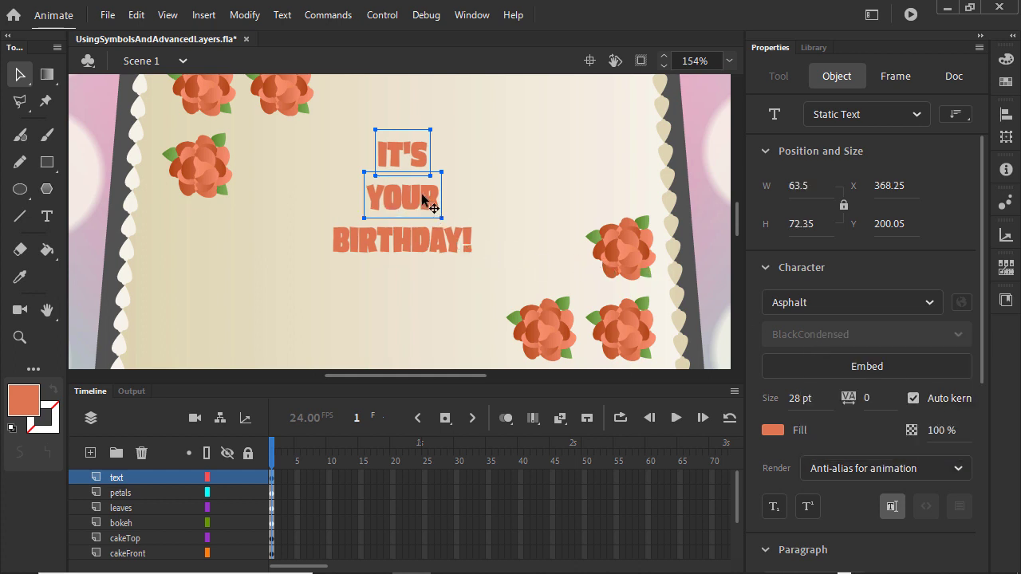
# Convert IT'S, YOUR and BIRTHDAY! into movie clip symbols named IT, YOUR and BIRTHDAY.
pyautogui.keyDown('shift'); pyautogui.click(428, 212); pyautogui.keyUp('shift')
pyautogui.press('F8')
pyautogui.write('IT')
pyautogui.press('Return')
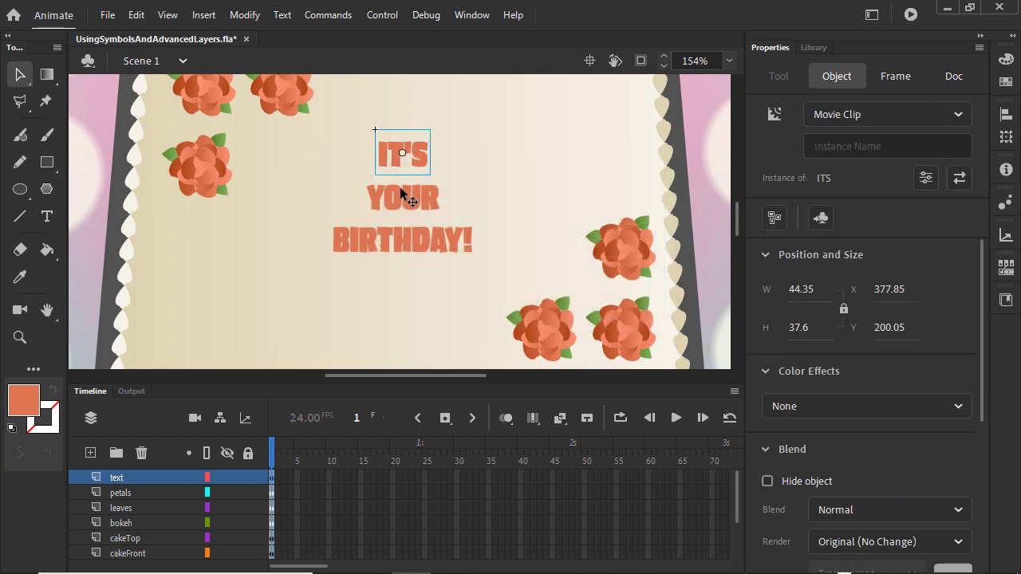
pyautogui.click(400, 196)
pyautogui.press('F8')
pyautogui.write('YOUR')
pyautogui.press('Return')
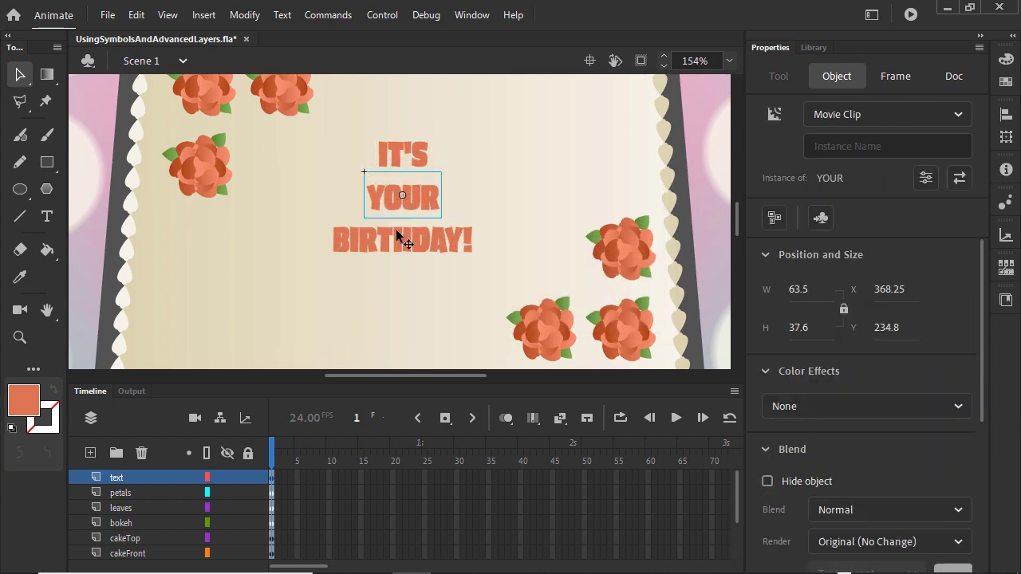
pyautogui.click(398, 235)
pyautogui.press('F8')
pyautogui.write('BIRTHDAY')
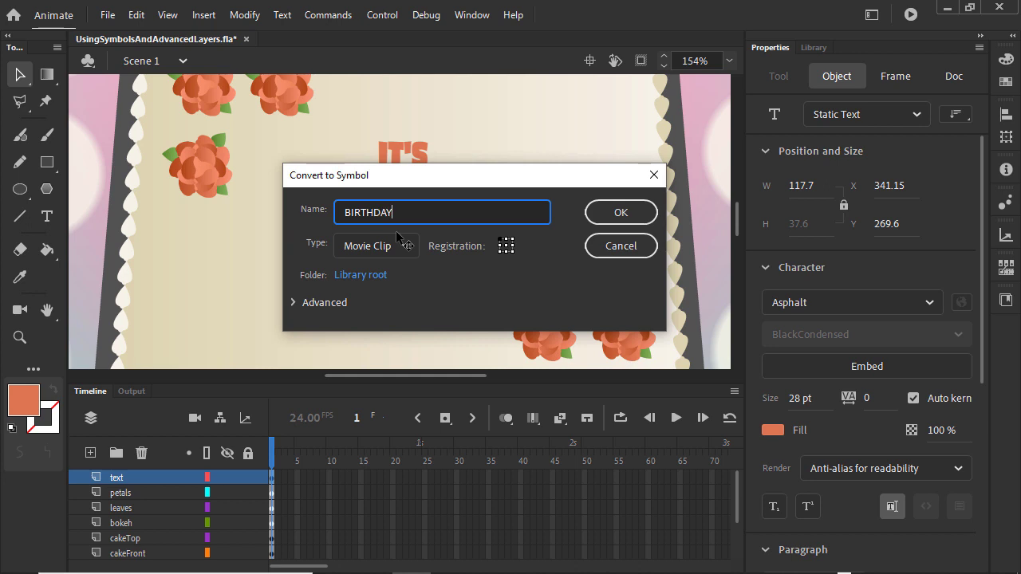
pyautogui.press('Return')
# Give all three clips a Bevel filter with a rose shadow and light orange highlight.
pyautogui.keyDown('shift'); pyautogui.click(401, 174); pyautogui.keyUp('shift')
pyautogui.keyDown('shift'); pyautogui.click(403, 153); pyautogui.keyUp('shift')
pyautogui.scroll(-3, 878, 399)
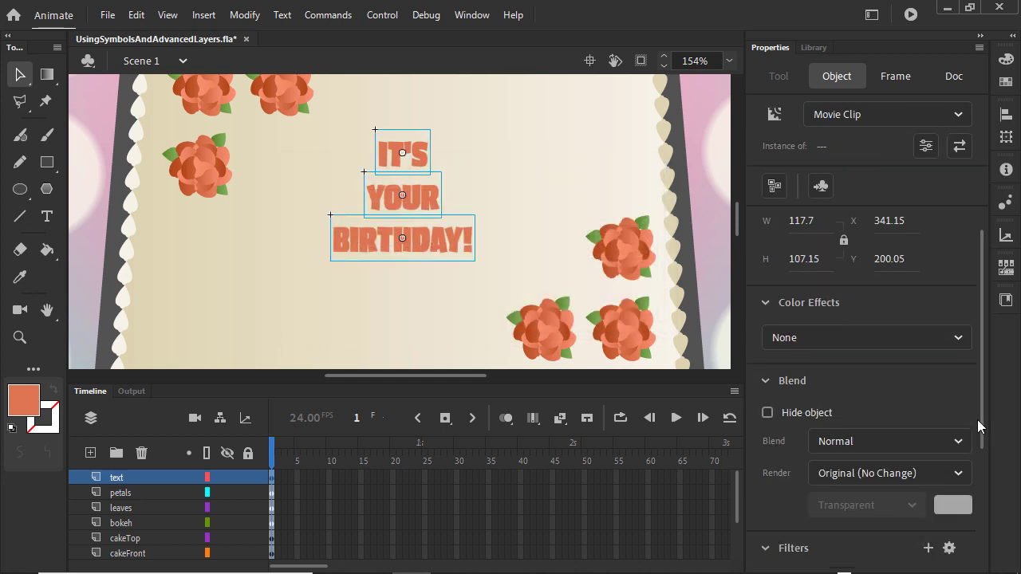
pyautogui.click(928, 475)
pyautogui.click(889, 384)
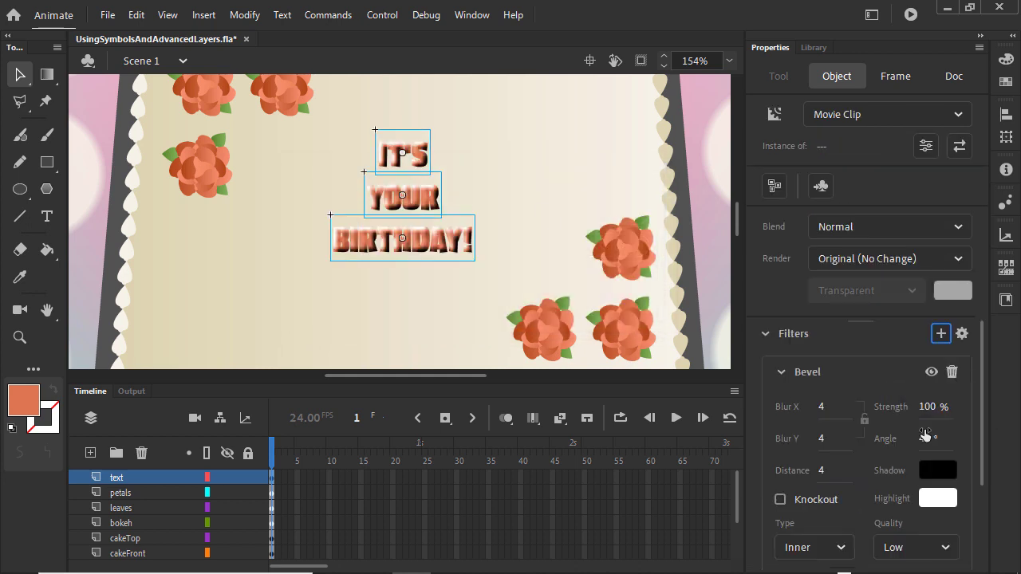
pyautogui.click(940, 468)
pyautogui.click(571, 325)
pyautogui.click(938, 499)
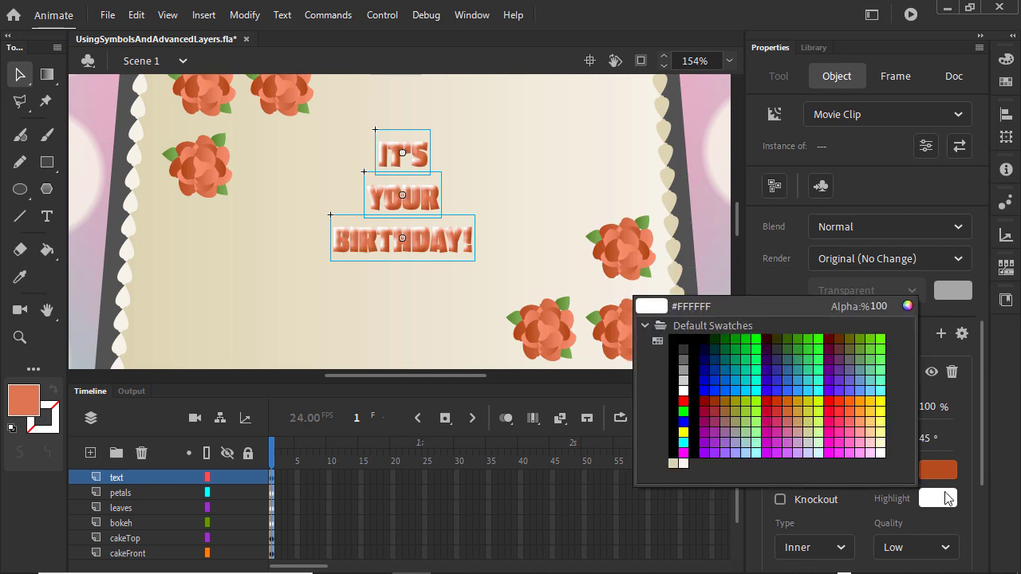
pyautogui.click(549, 329)
pyautogui.click(728, 61)
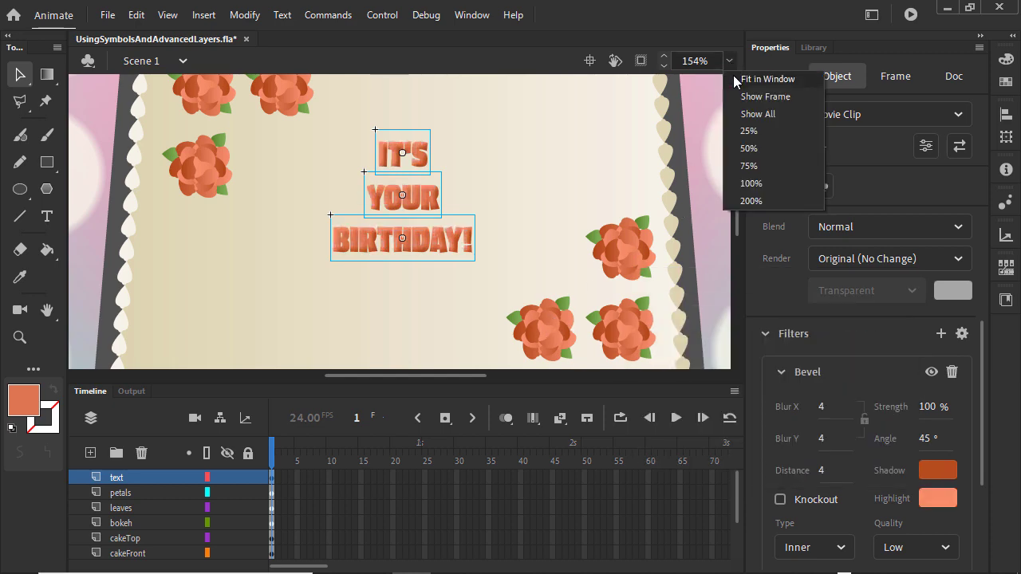